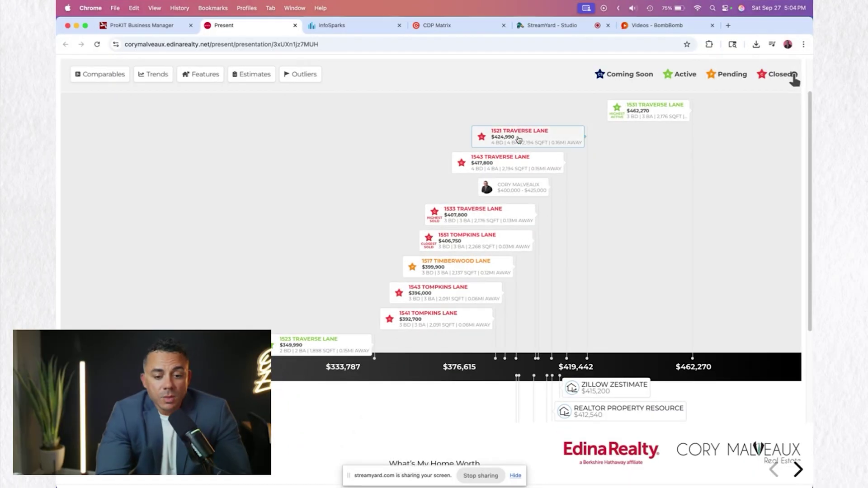
left_click(516, 136)
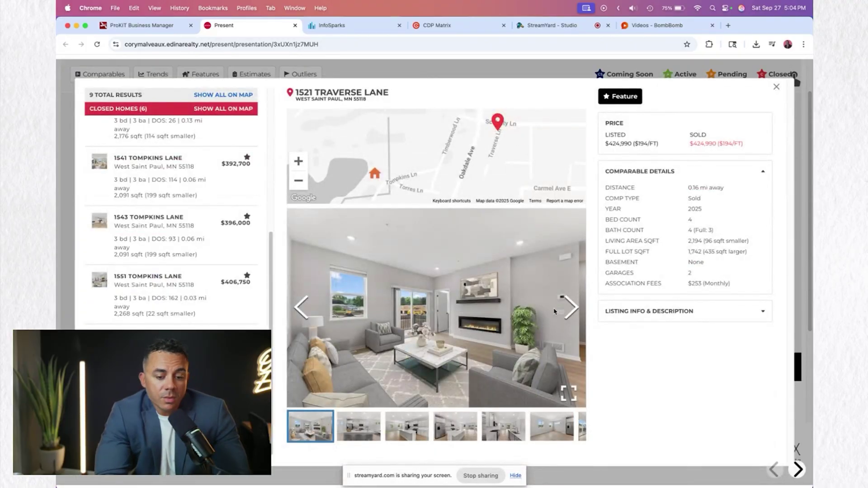
left_click(574, 307)
left_click(572, 307)
left_click(571, 307)
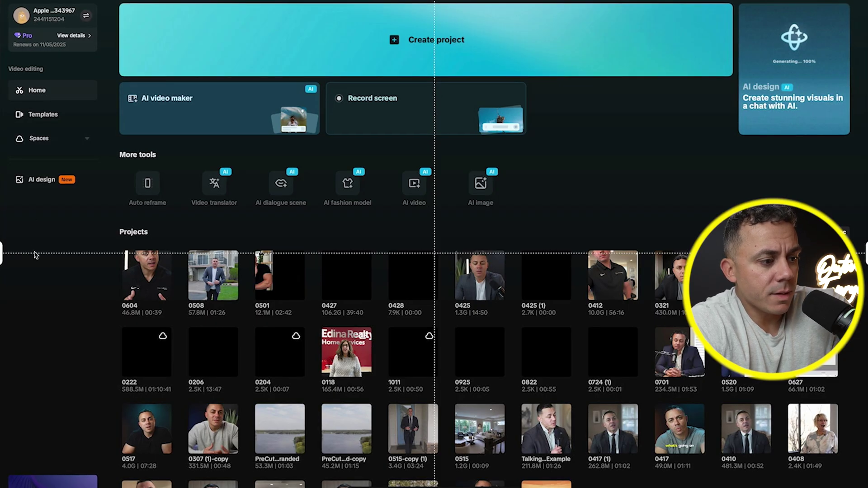
Drag a capture area over the whole screen and move the recording toolbar above Projects
left_click_drag(866, 486, 1, 2)
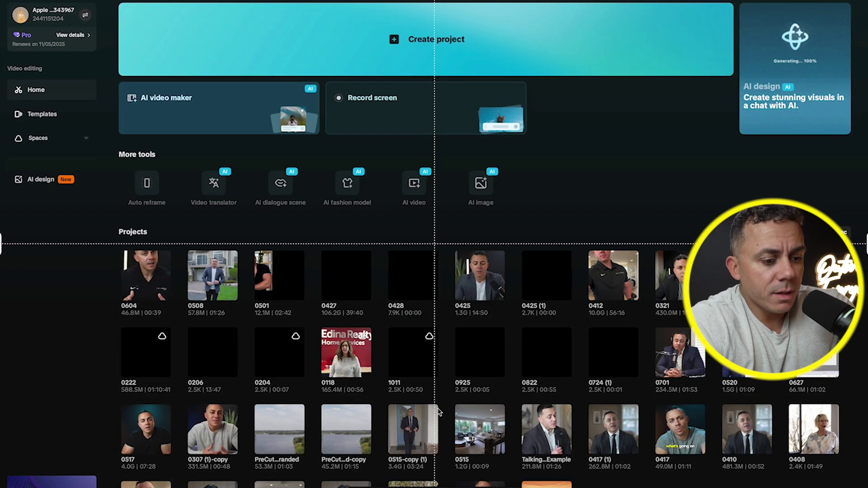
left_click_drag(353, 485, 348, 227)
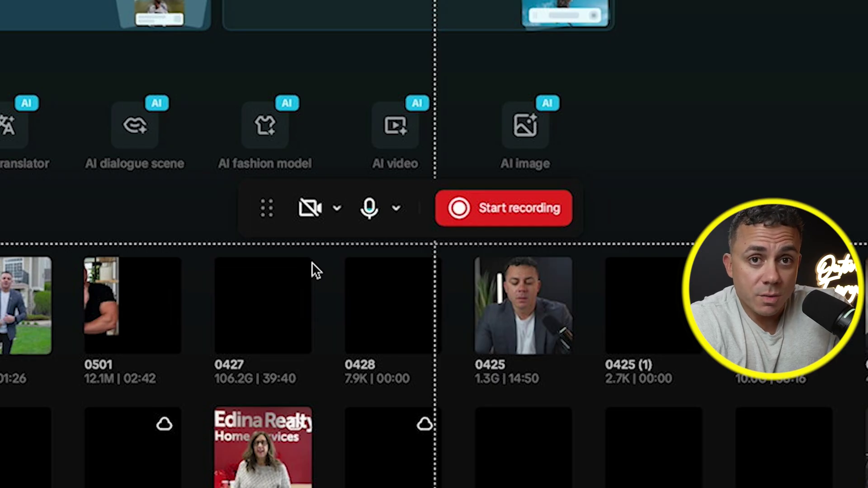
Keep Shure MV7+ as the microphone, turn on the FaceTime HD Camera, and move its preview off the corner
left_click(397, 208)
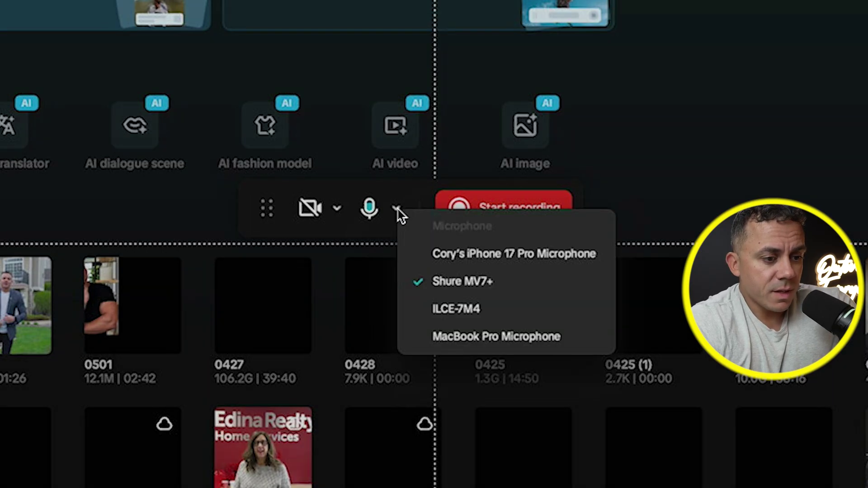
left_click(448, 282)
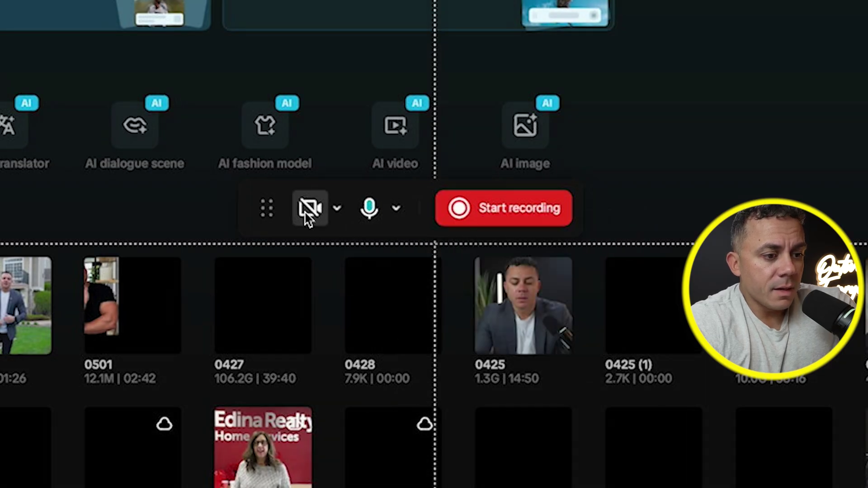
left_click(336, 209)
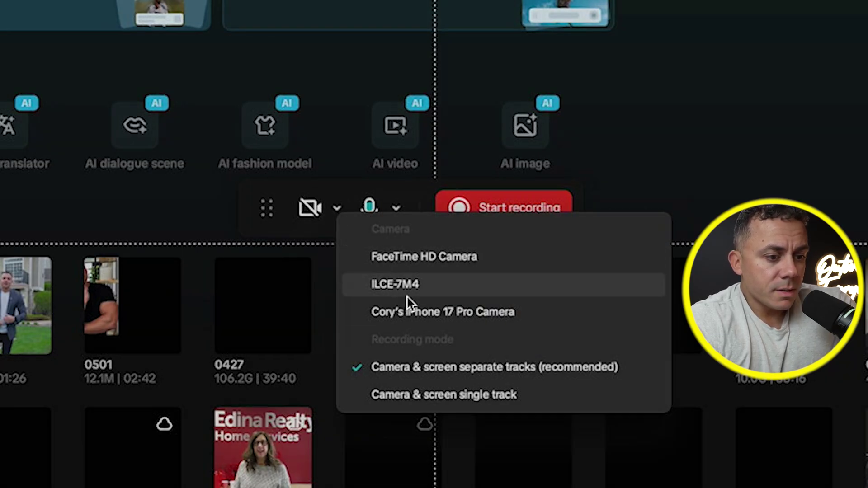
left_click(407, 257)
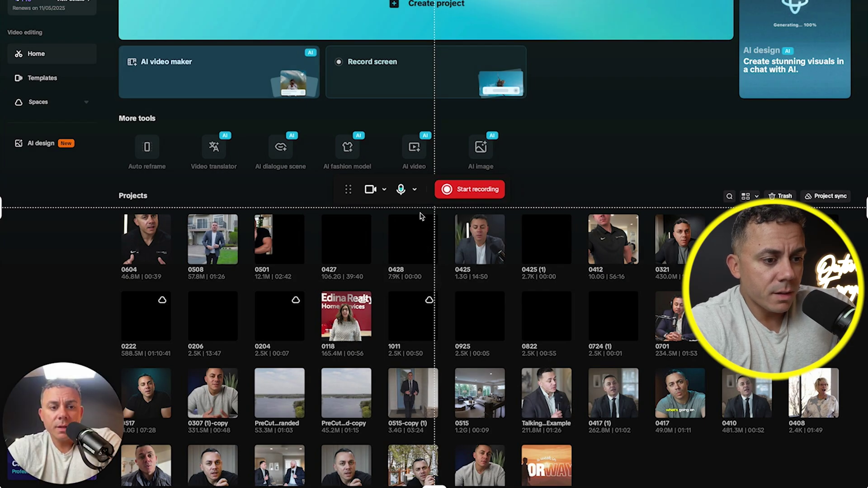
left_click_drag(79, 415, 137, 231)
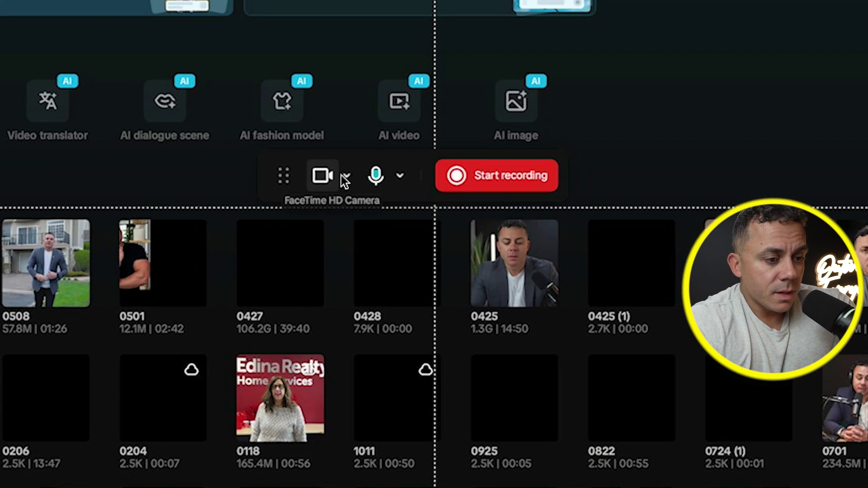
Switch the camera source to iPhone 17 Pro, then to ILCE-7M4
left_click(382, 190)
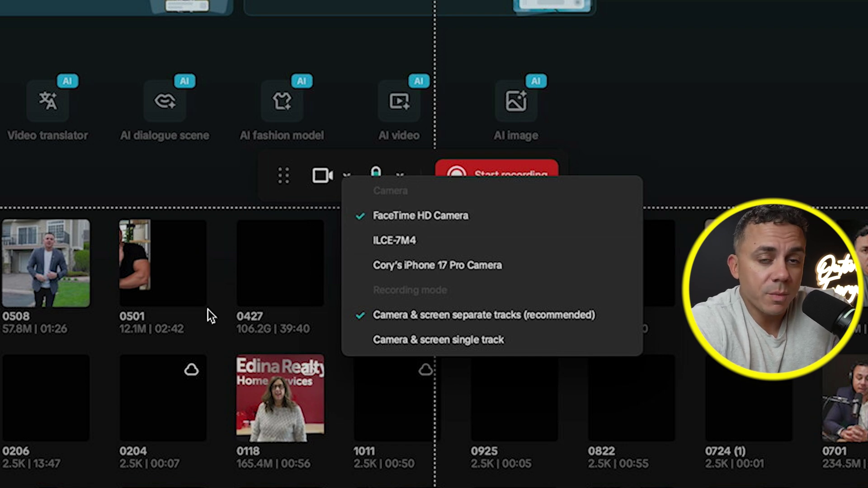
left_click(402, 266)
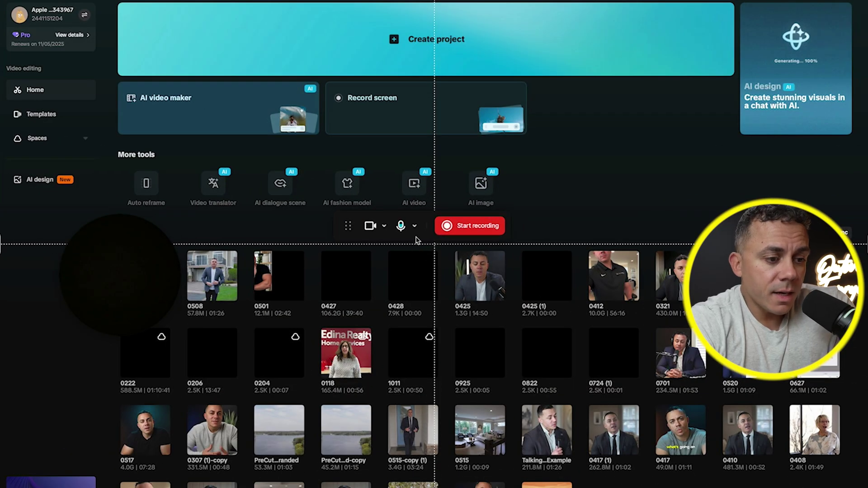
left_click(385, 226)
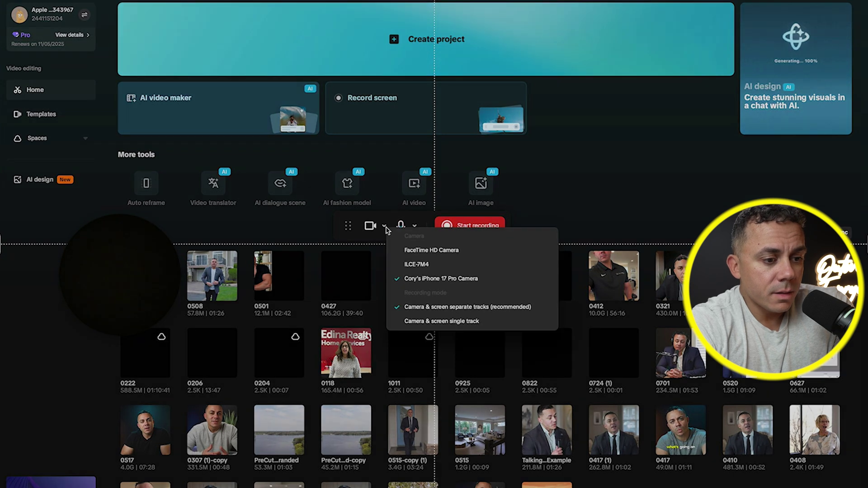
left_click(410, 265)
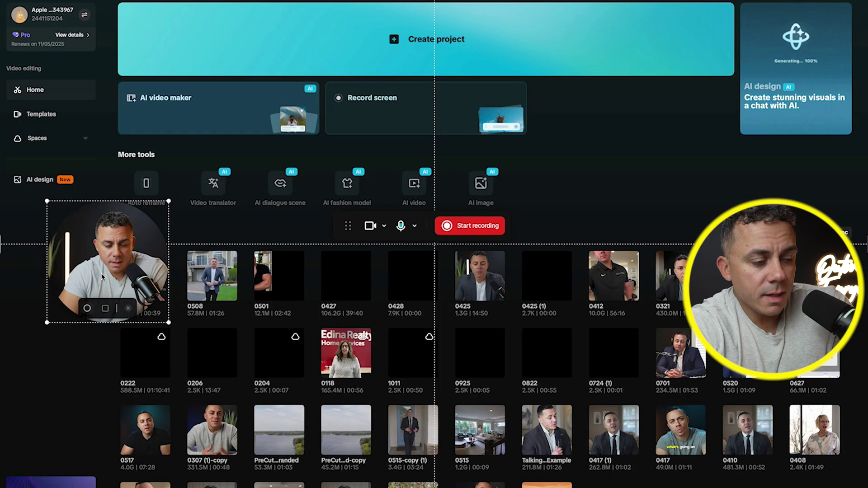
Move the camera preview into the top-left corner, enlarge it, and try square before returning to round
left_click_drag(222, 266, 276, 165)
left_click_drag(133, 204, 90, 96)
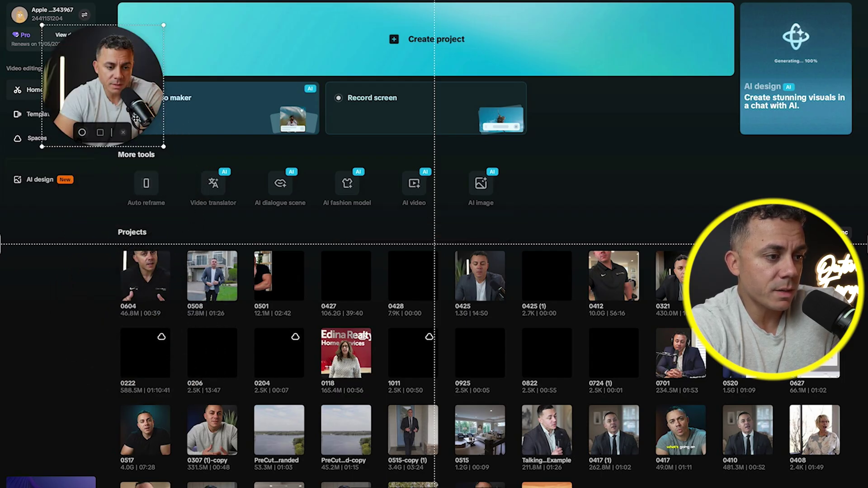
left_click_drag(165, 149, 245, 231)
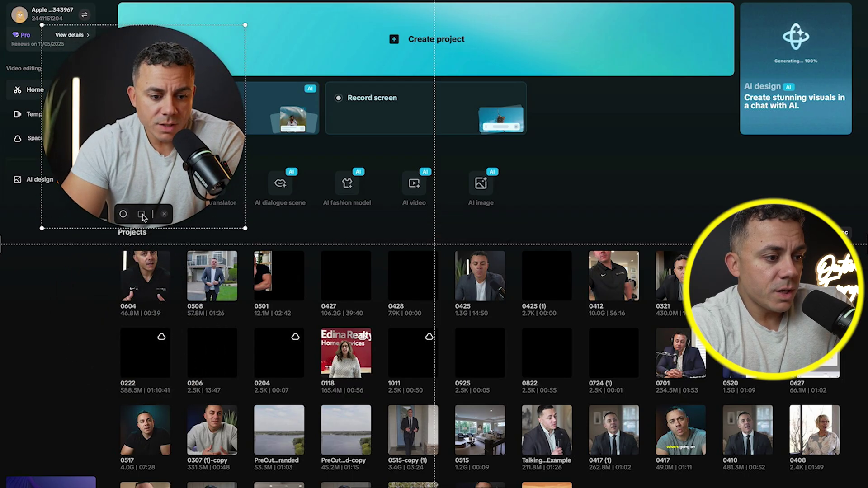
left_click(142, 214)
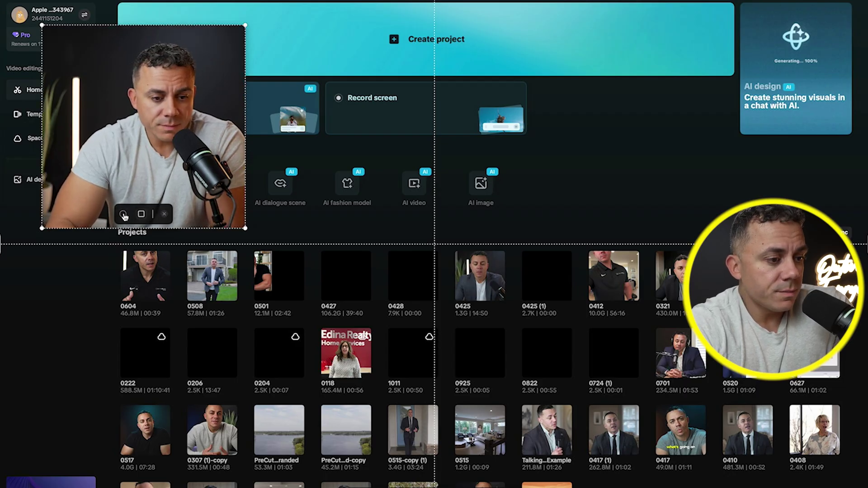
left_click(123, 214)
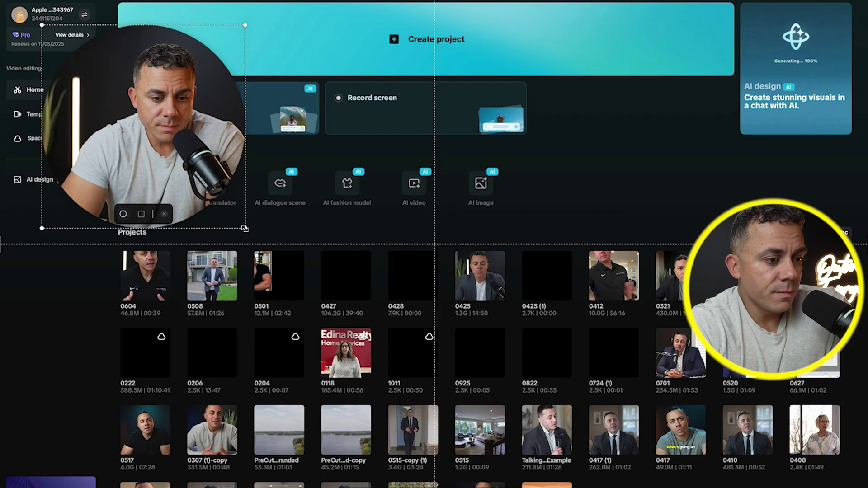
Shrink the webcam circle slightly and move the recording controls up the screen
left_click_drag(245, 229, 217, 195)
left_click_drag(145, 109, 113, 110)
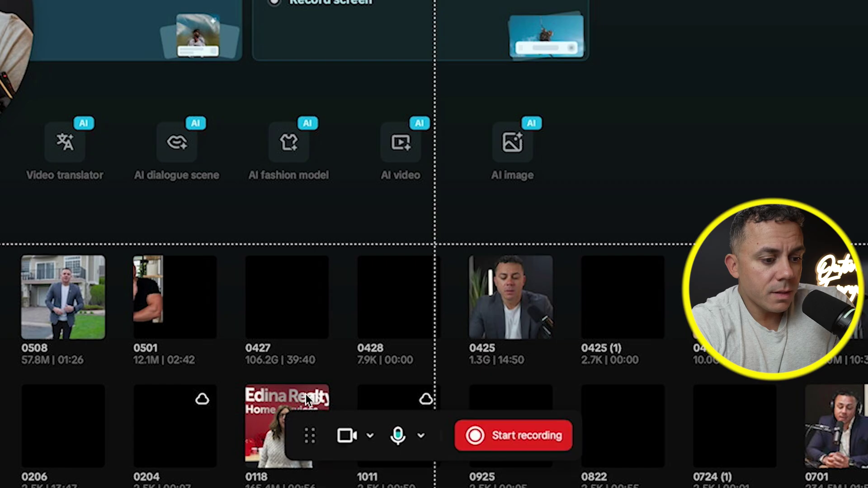
left_click_drag(305, 437, 299, 163)
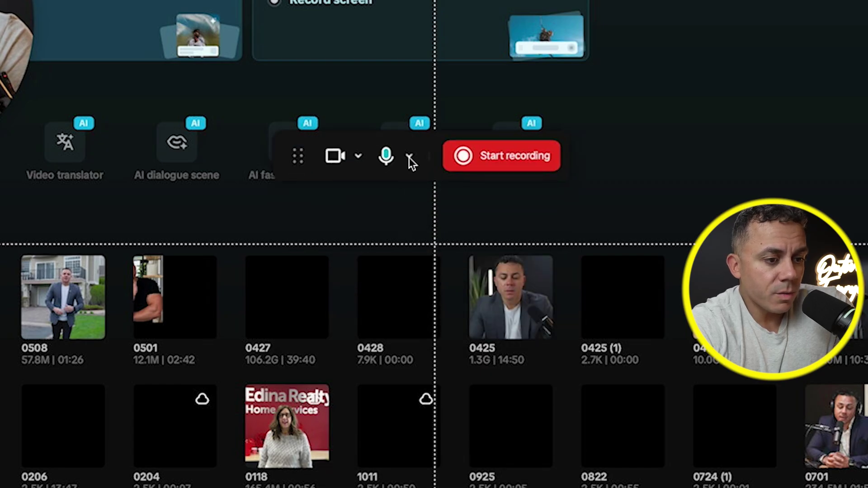
Keep 'Camera & screen separate tracks' and enlarge the webcam bubble to about double size
left_click(360, 157)
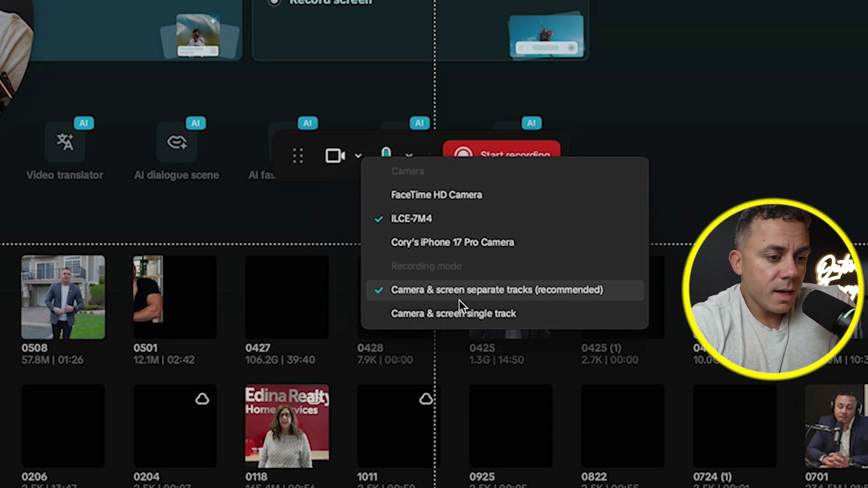
left_click(504, 292)
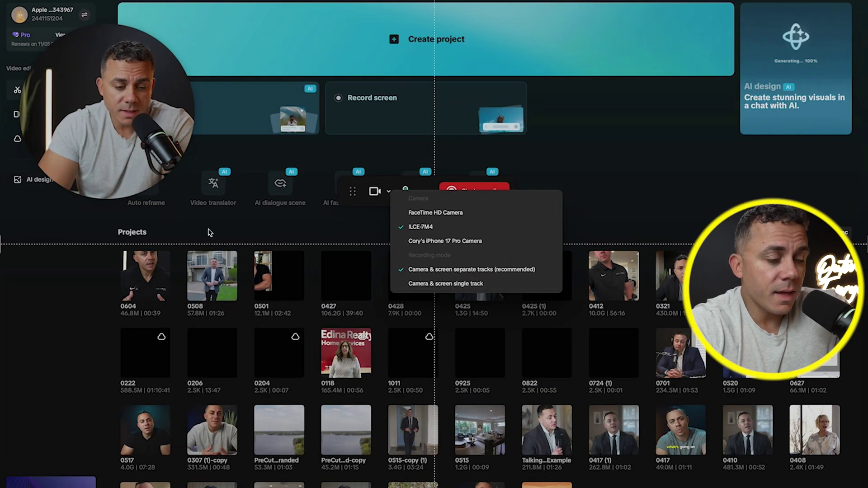
left_click(147, 150)
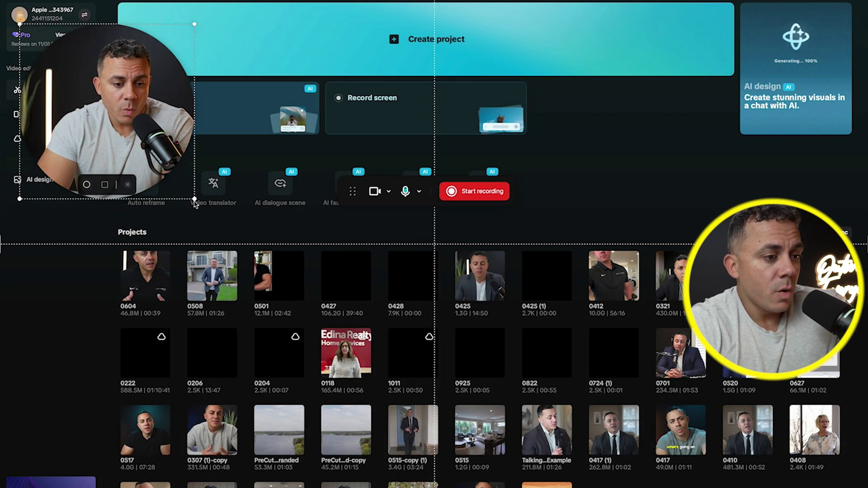
left_click_drag(195, 199, 239, 254)
left_click_drag(142, 134, 116, 121)
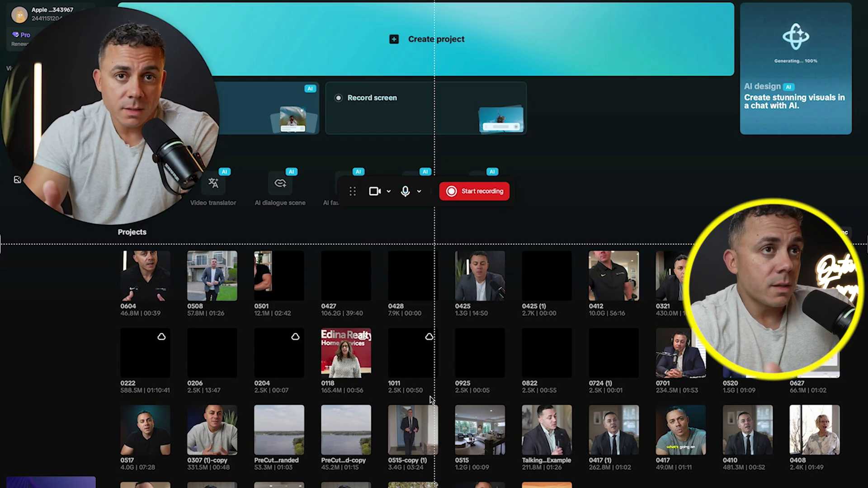
Recheck the camera settings without changes and start the screen recording
left_click(388, 191)
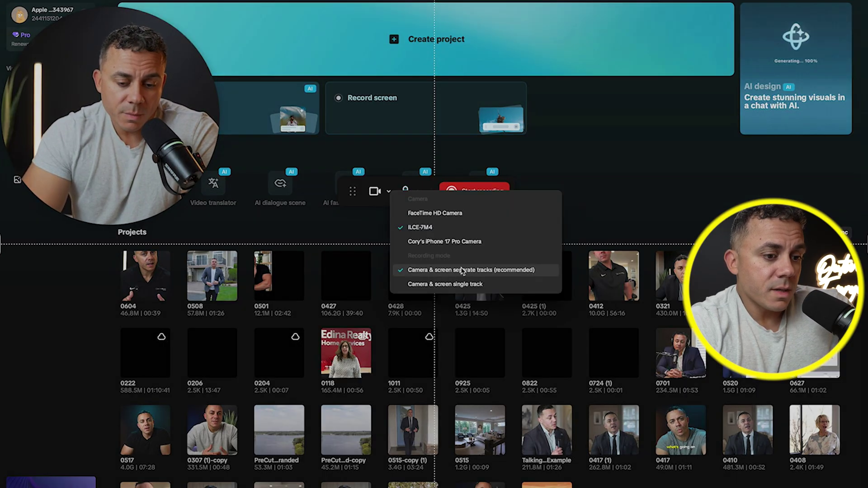
left_click(393, 226)
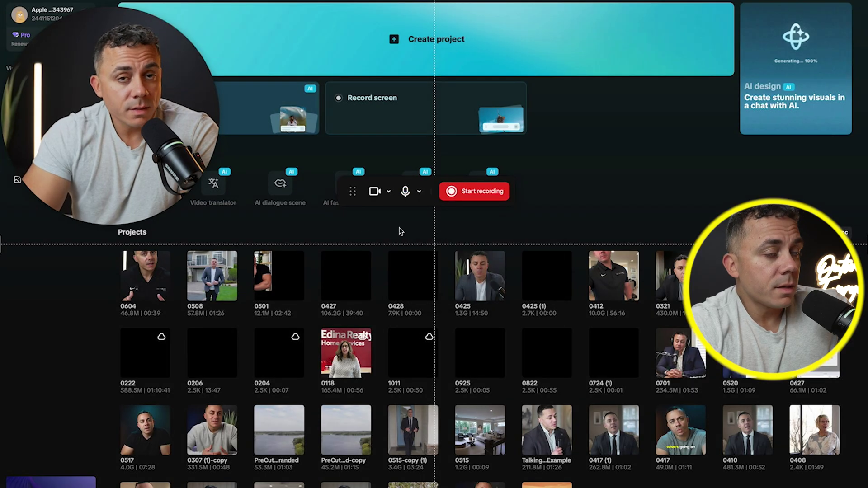
left_click(481, 192)
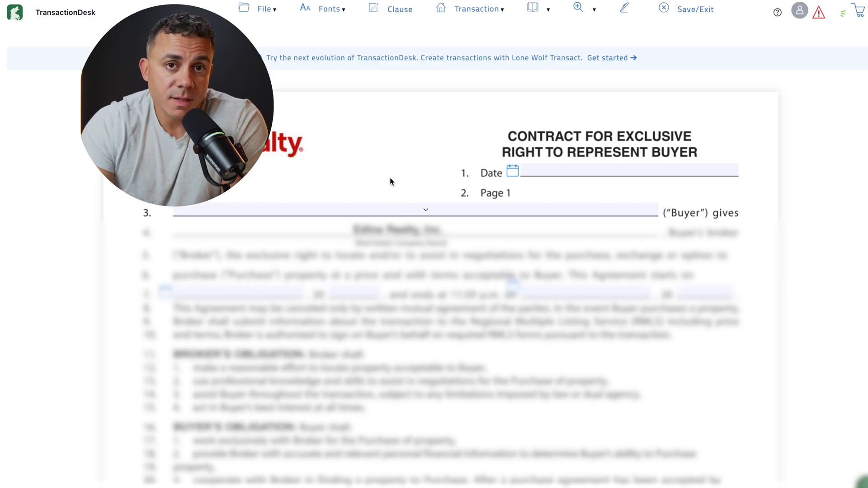
Scroll the buyer representation contract past the Compensation section to the bottom of page 1
scroll(425, 212, "down", 6)
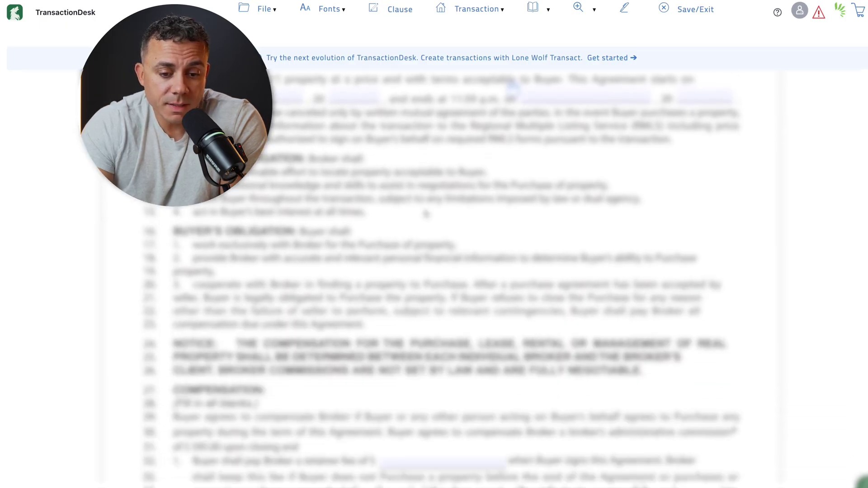
scroll(426, 212, "up", 3)
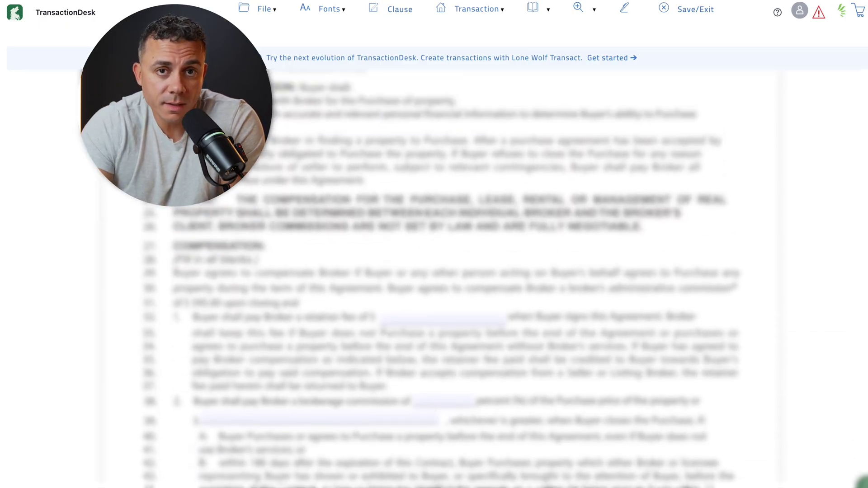
scroll(426, 213, "down", 10)
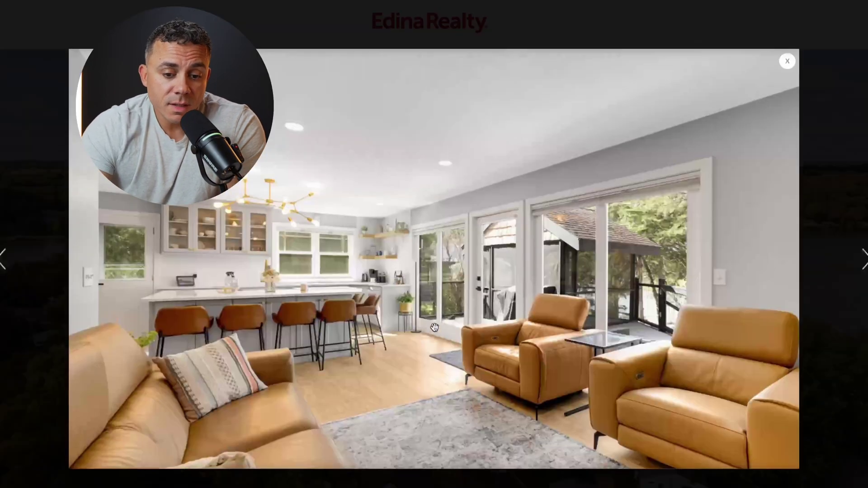
Advance five photos through the listing's interior gallery to another kitchen photo
left_click(865, 260)
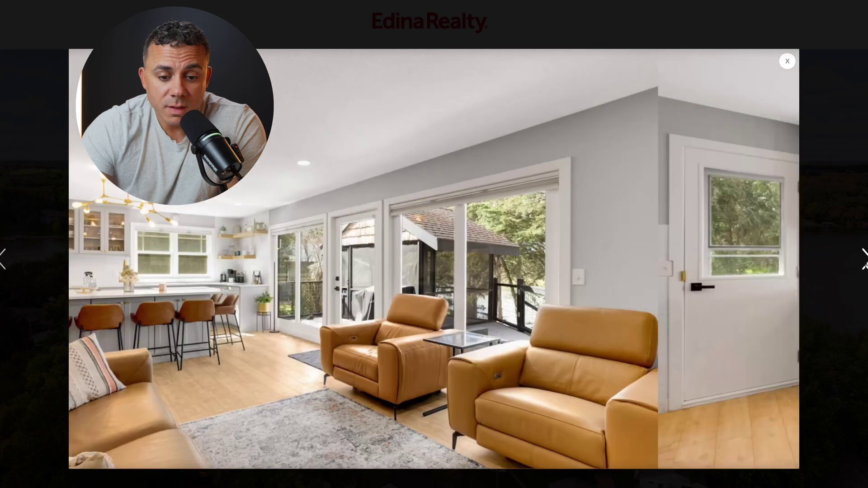
left_click(865, 260)
left_click(865, 260)
left_click(864, 260)
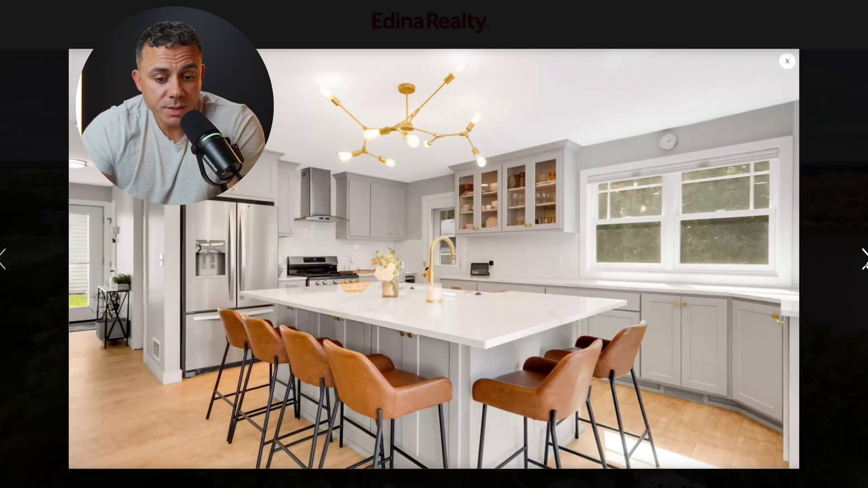
left_click(865, 260)
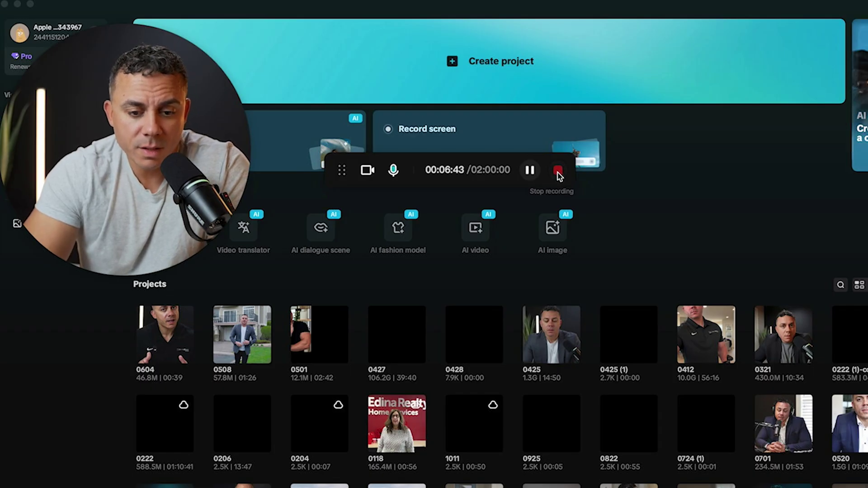
Stop the recording and open the finished 6:43 recording in the editor
left_click(558, 171)
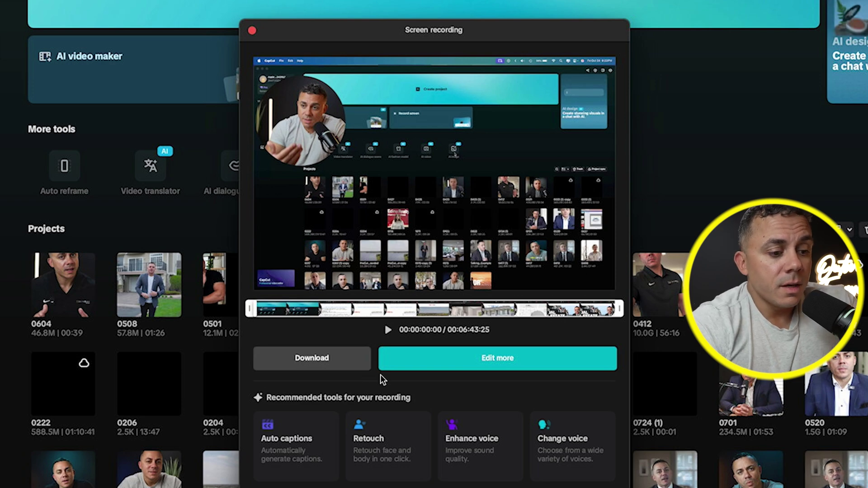
left_click(513, 360)
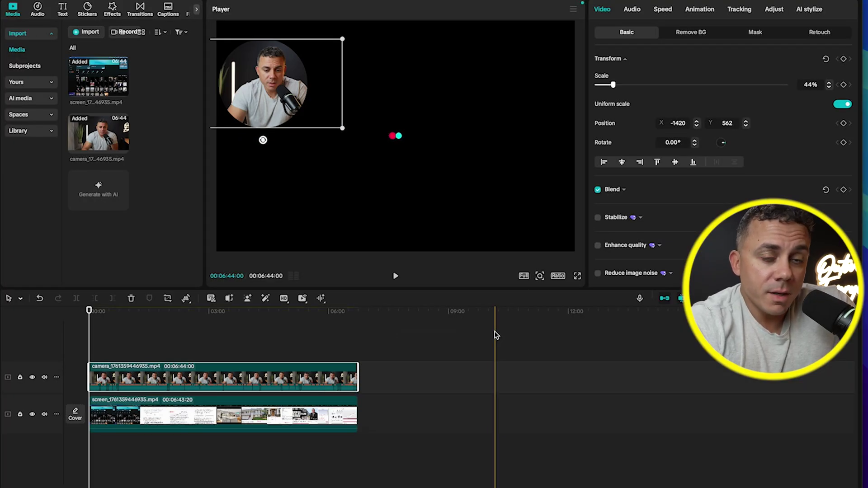
Scrub to the contract part, enlarge and reposition the webcam circle, and set the ratio to 16:9
left_click_drag(89, 311, 175, 313)
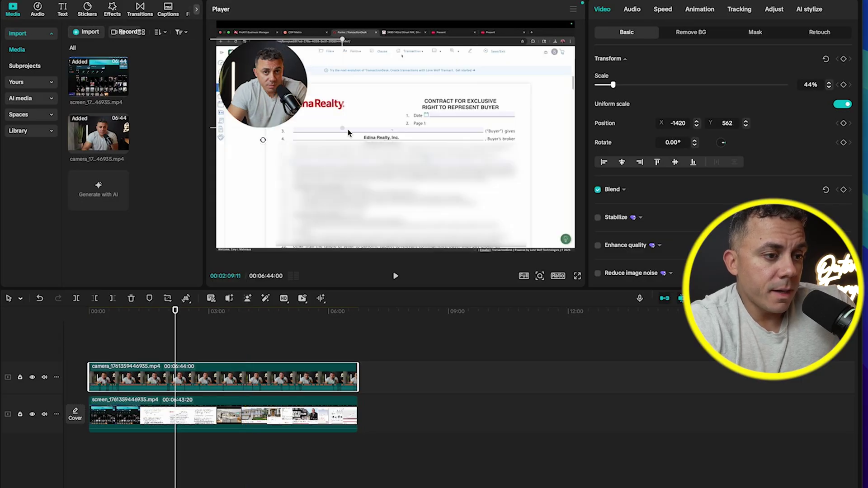
left_click_drag(346, 130, 377, 147)
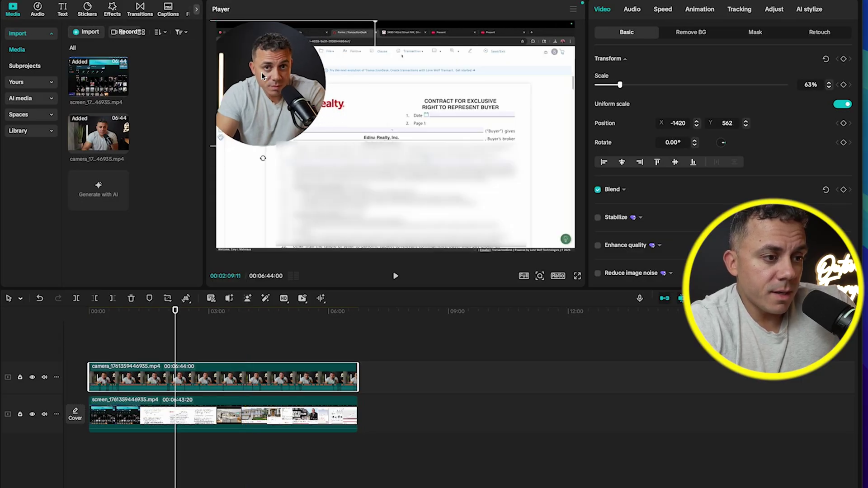
mouse_move(262, 76)
left_mouse_down()
mouse_move(286, 138)
mouse_move(501, 132)
mouse_move(514, 59)
mouse_move(293, 88)
mouse_move(273, 82)
mouse_move(267, 63)
left_mouse_up()
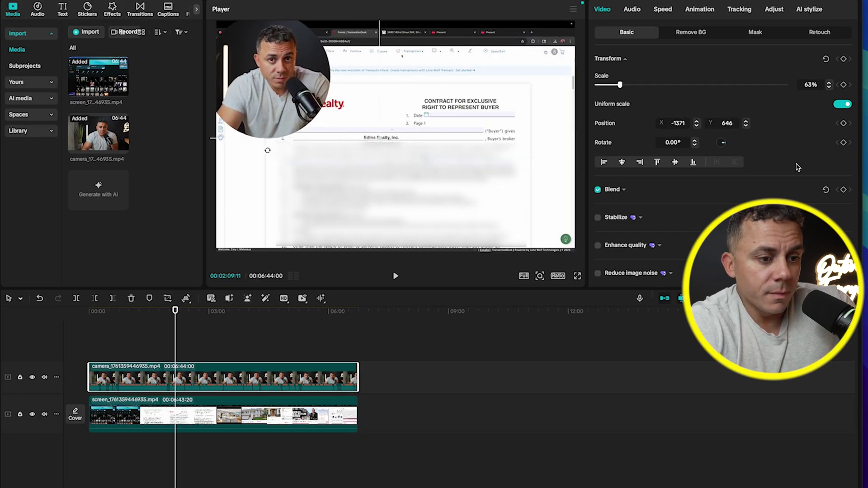
left_click(558, 276)
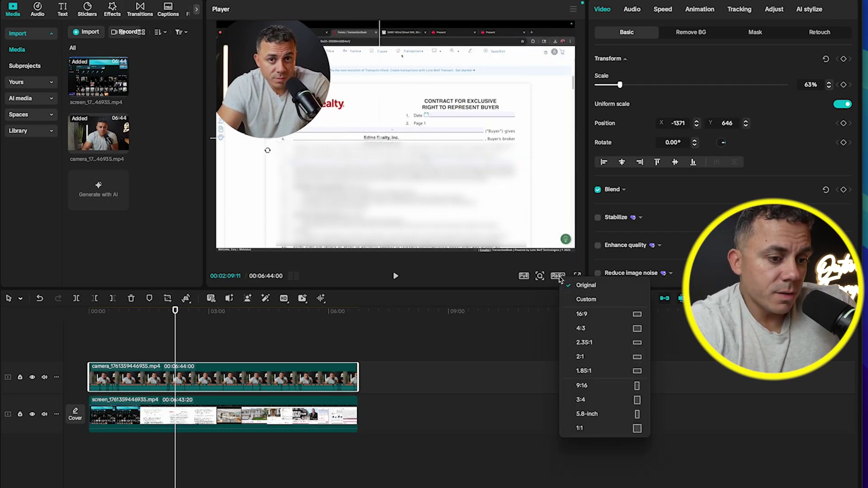
left_click(586, 313)
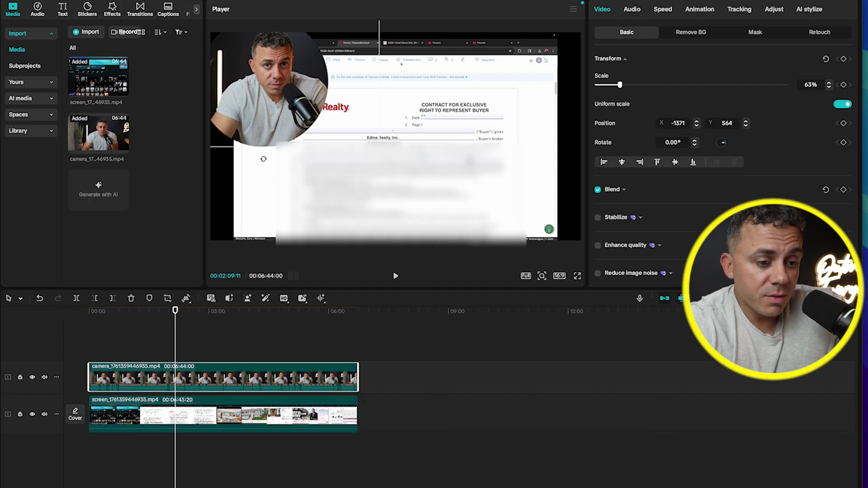
Scale the screen clip to 121% to fill the frame, then shrink the webcam to 49% near the top-left
left_click(222, 414)
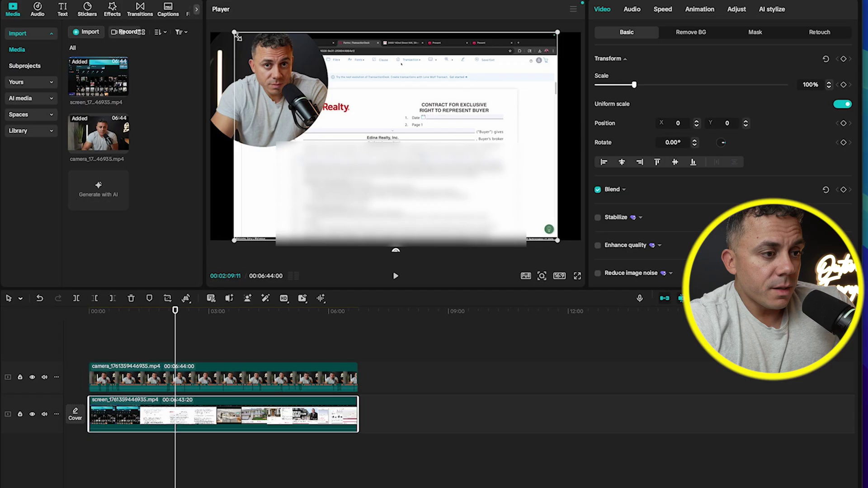
left_click_drag(236, 33, 200, 10)
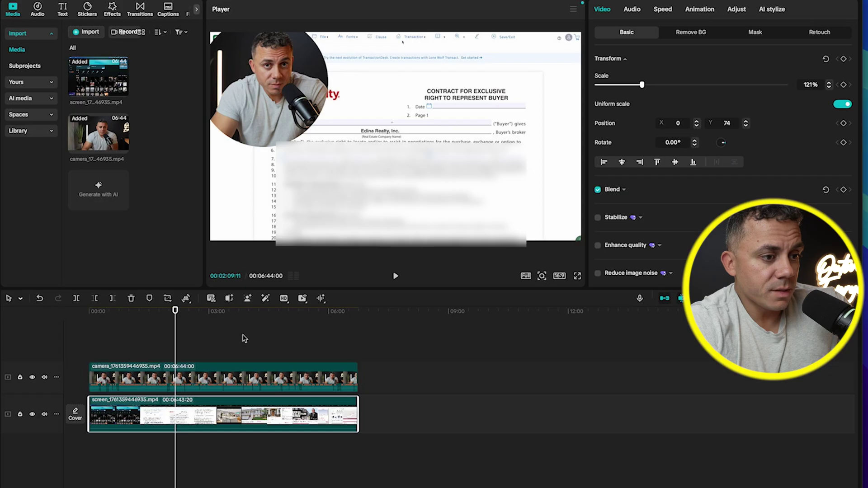
left_click(237, 378)
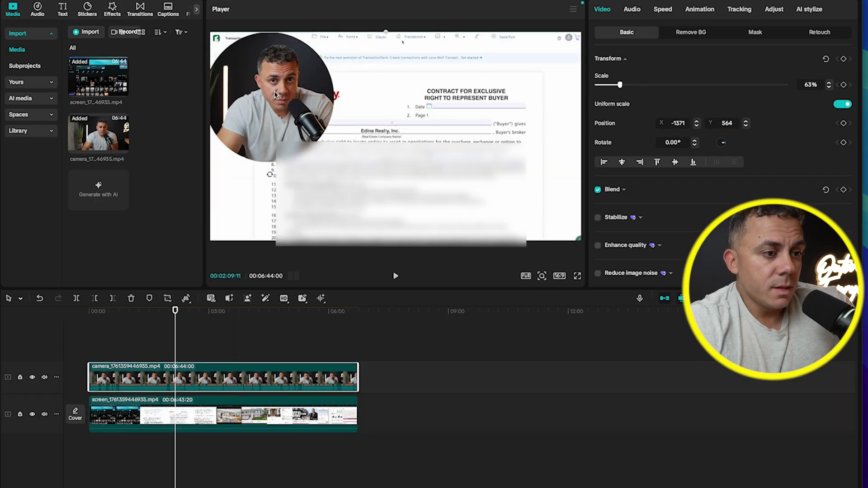
left_click_drag(274, 91, 300, 102)
scroll(303, 120, "down", 5)
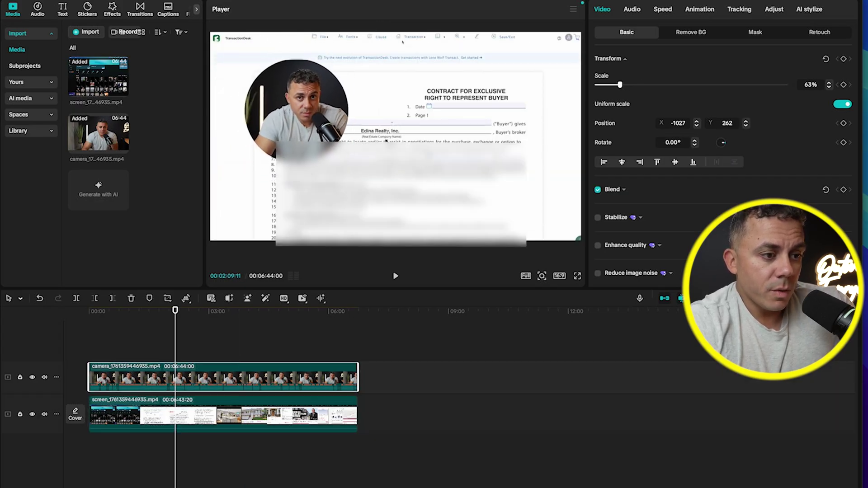
left_click_drag(305, 120, 273, 101)
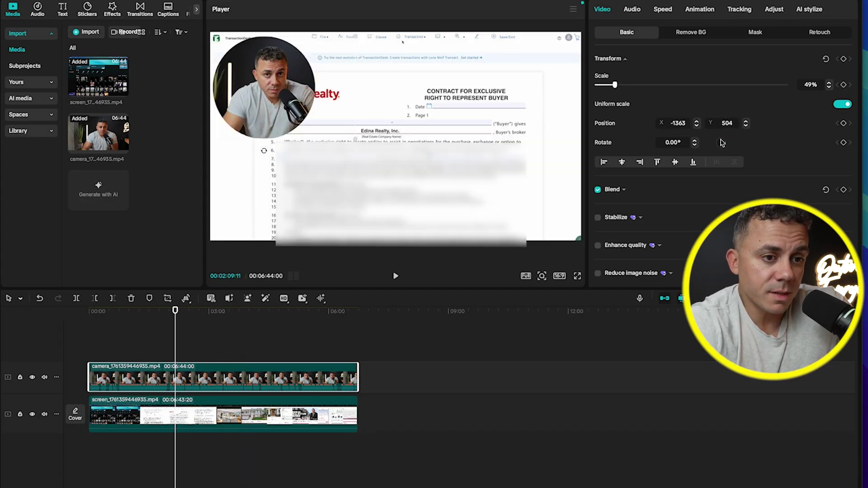
Try Rectangle, Stars and Heart masks on the webcam clip, then pick Circle
left_click(756, 33)
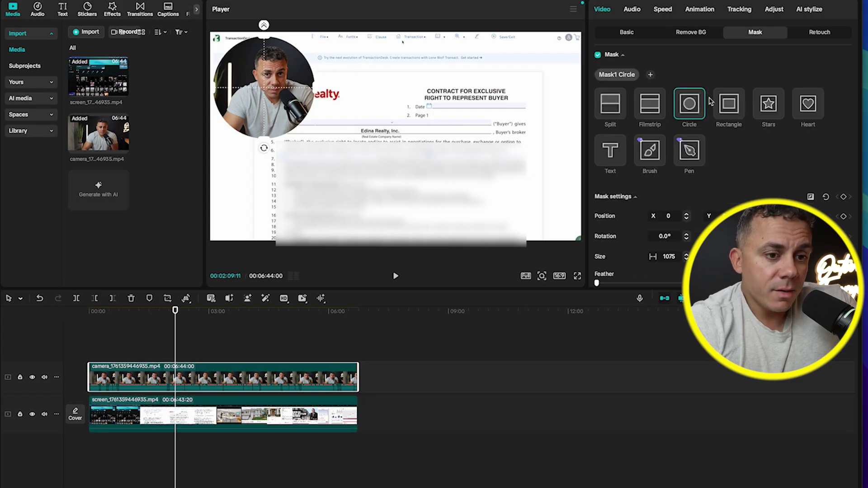
left_click(728, 110)
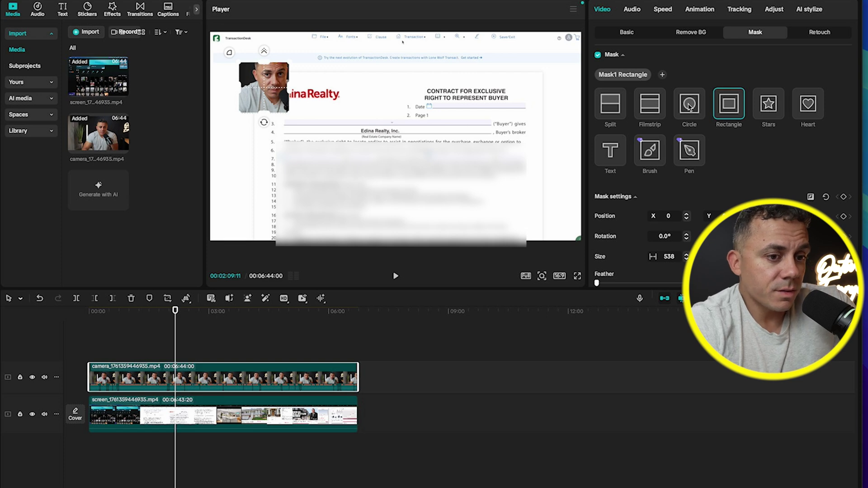
left_click(768, 106)
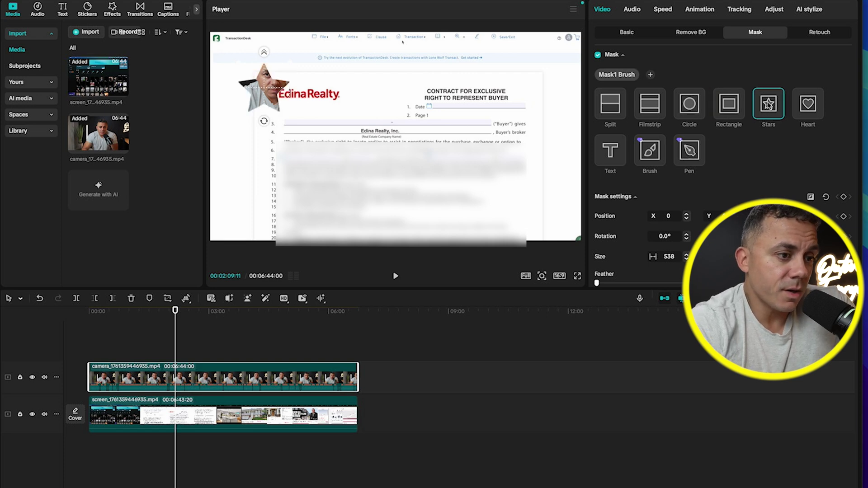
left_click(807, 108)
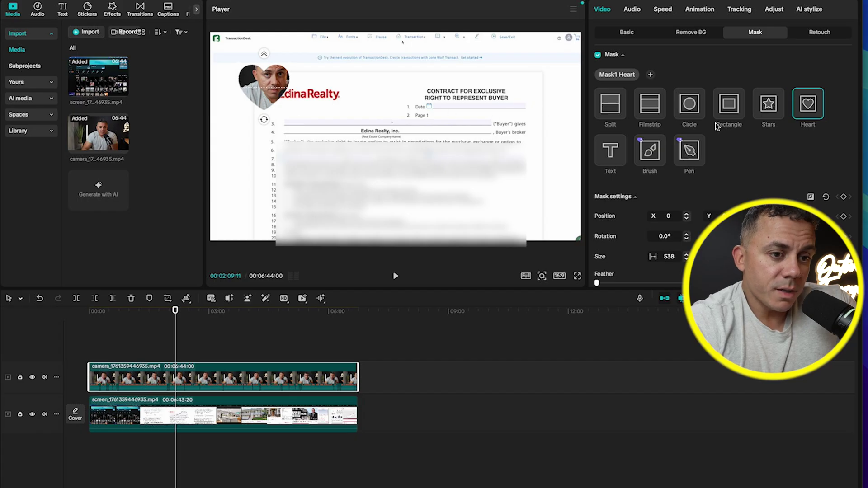
left_click(694, 107)
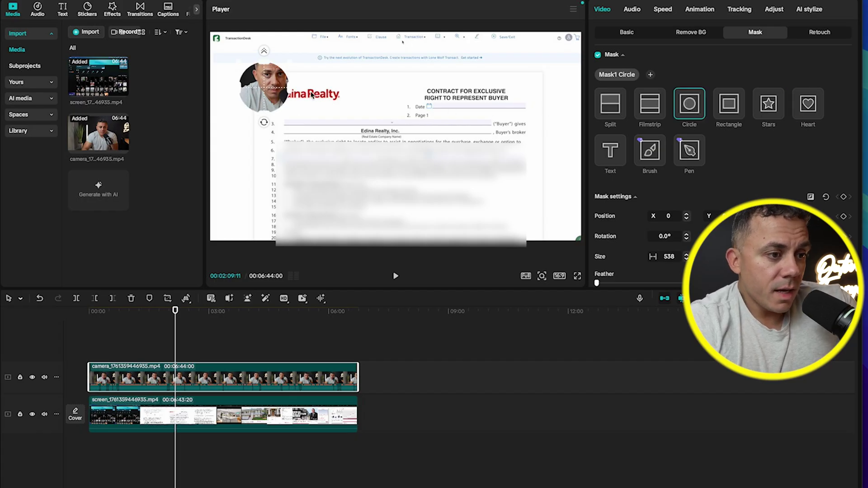
Undo back to the original large circle mask, nudge it right, and move the playhead to about 3:02
key("ctrl+z")
key("ctrl+z")
key("ctrl+z")
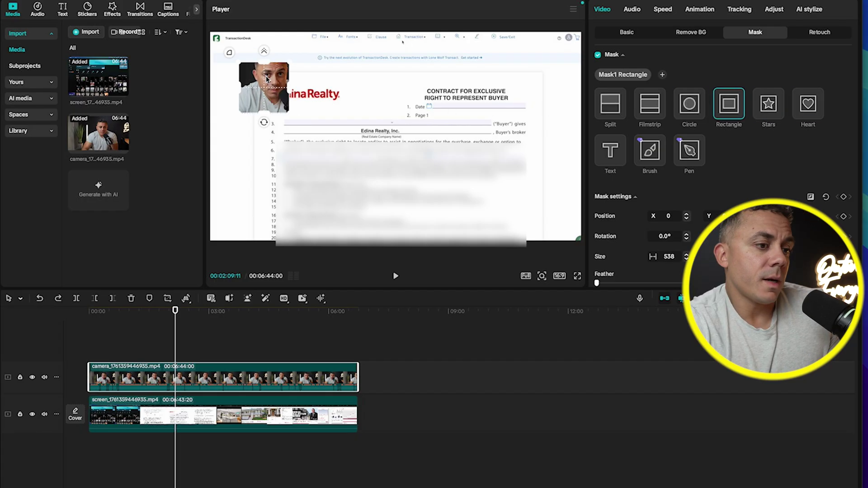
key("ctrl+z")
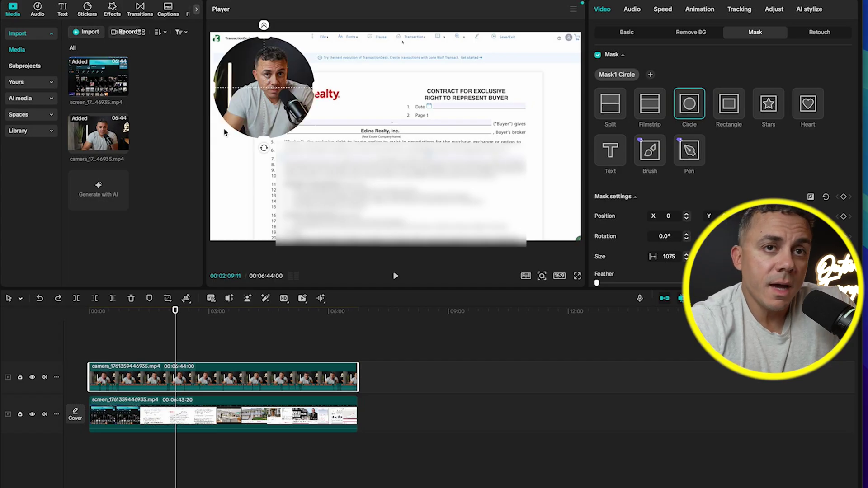
mouse_move(257, 79)
left_mouse_down()
mouse_move(259, 122)
mouse_move(264, 79)
left_mouse_up()
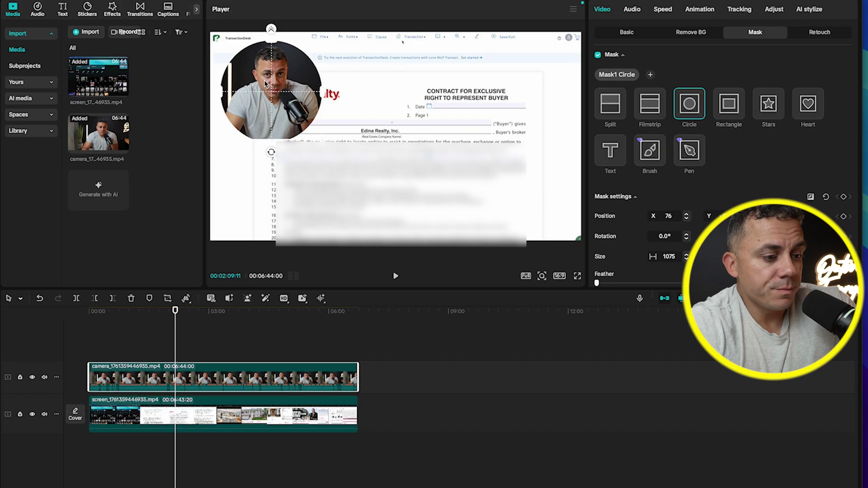
left_click(210, 310)
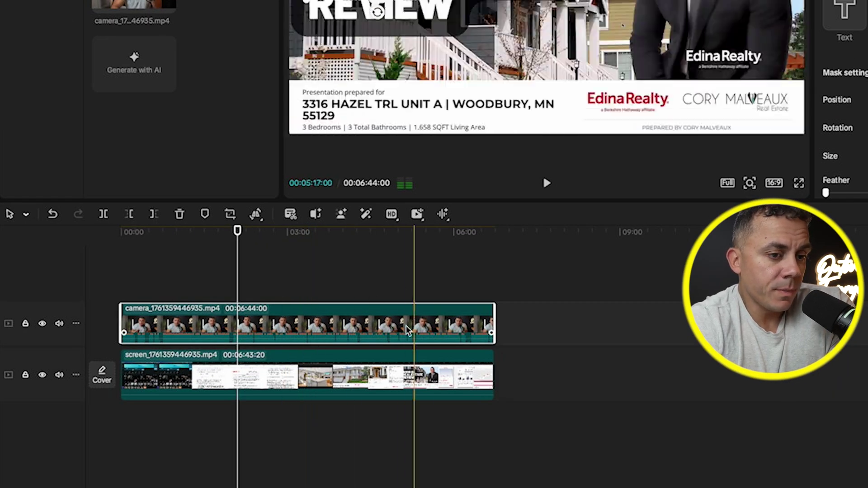
Split the camera clip at about 2:45, then check and dismiss the keyboard Shortcuts list
left_click(103, 214)
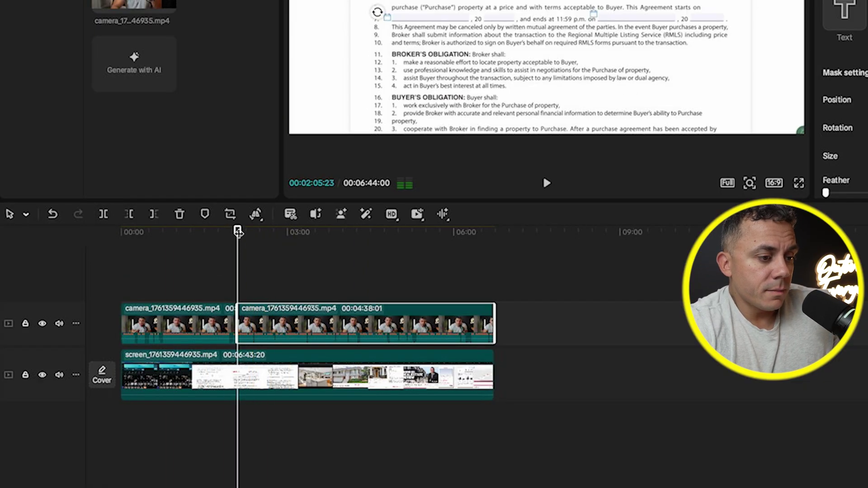
left_click_drag(238, 232, 292, 229)
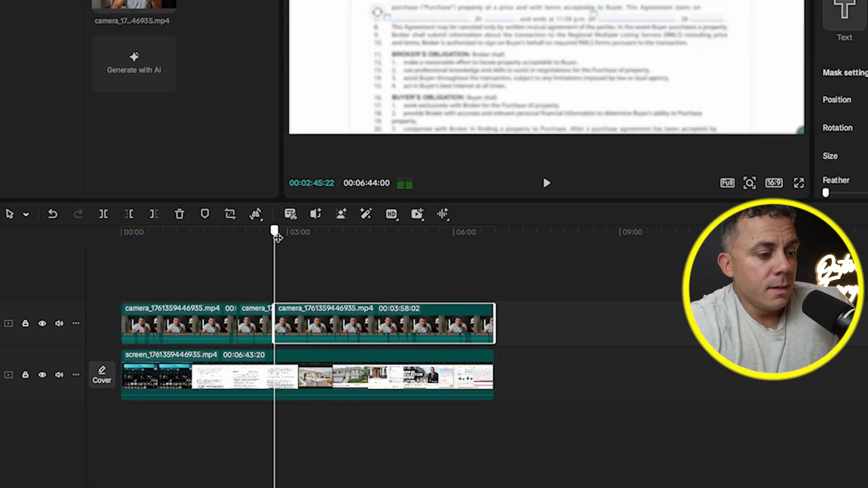
left_click_drag(275, 231, 237, 235)
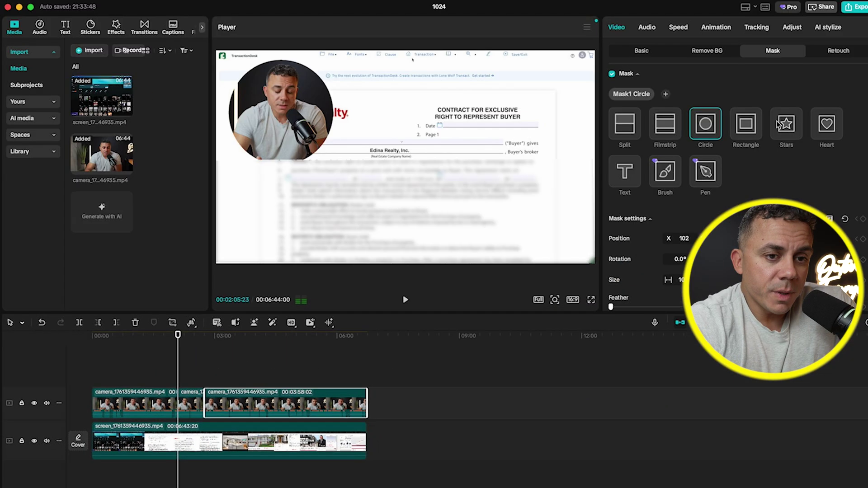
left_click(766, 8)
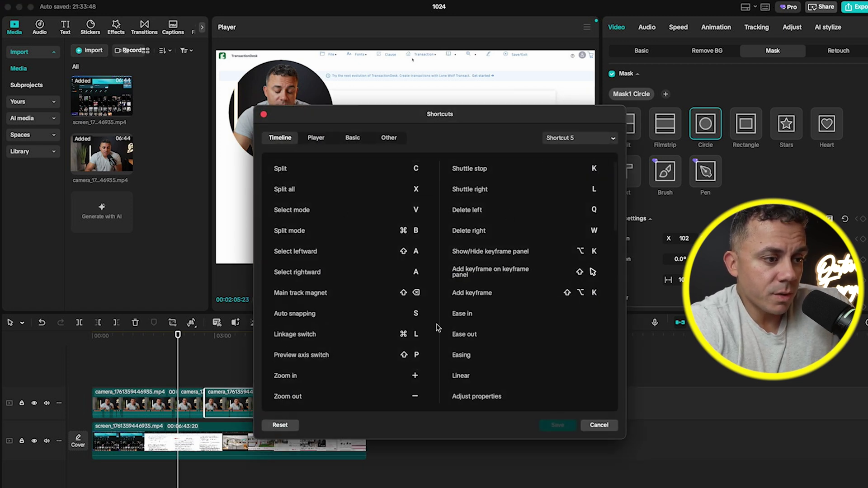
left_click(597, 426)
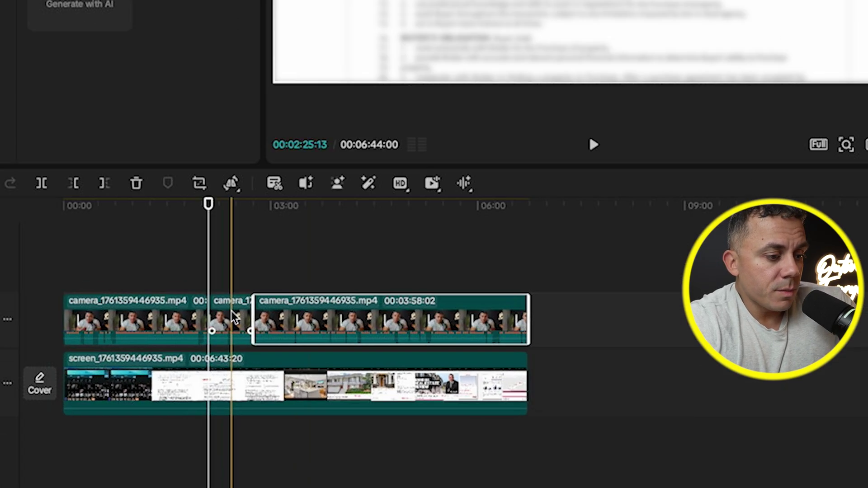
Select the short middle camera clip near 2:05 and delete its Circle mask
left_click(235, 319)
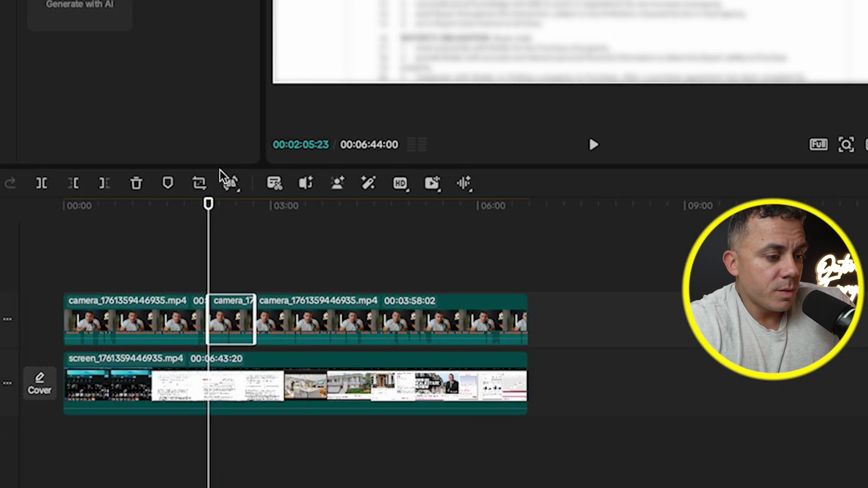
left_click_drag(208, 206, 230, 204)
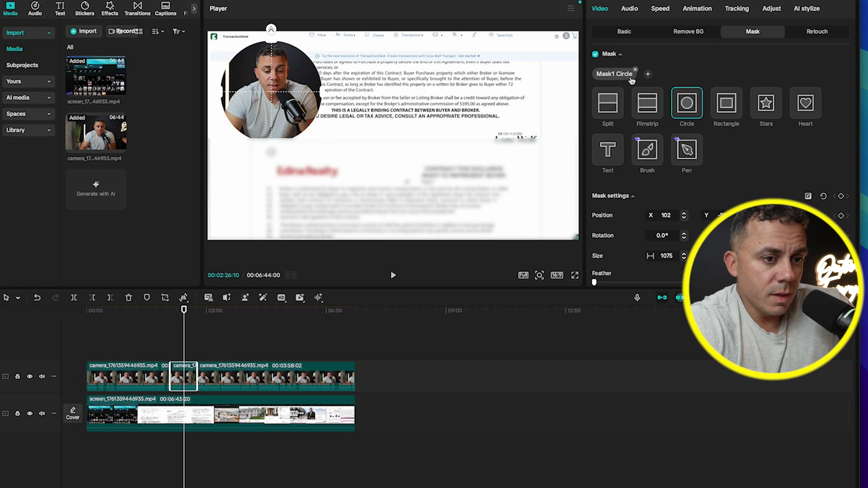
left_click(635, 71)
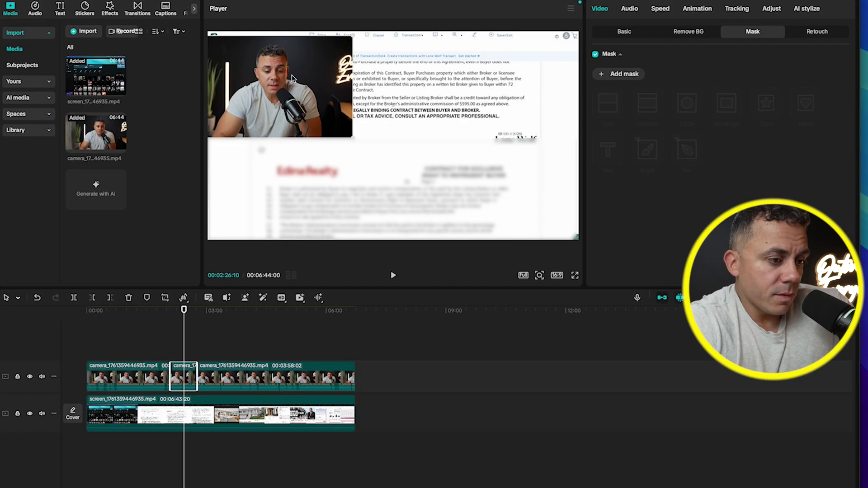
Scale and align the camera overlay so it fills the whole 16:9 player frame
left_click_drag(292, 78, 330, 74)
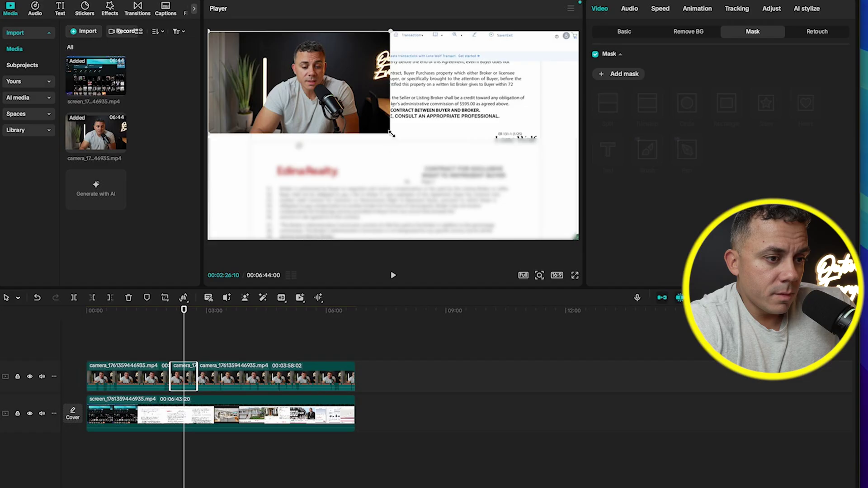
left_click_drag(391, 133, 534, 242)
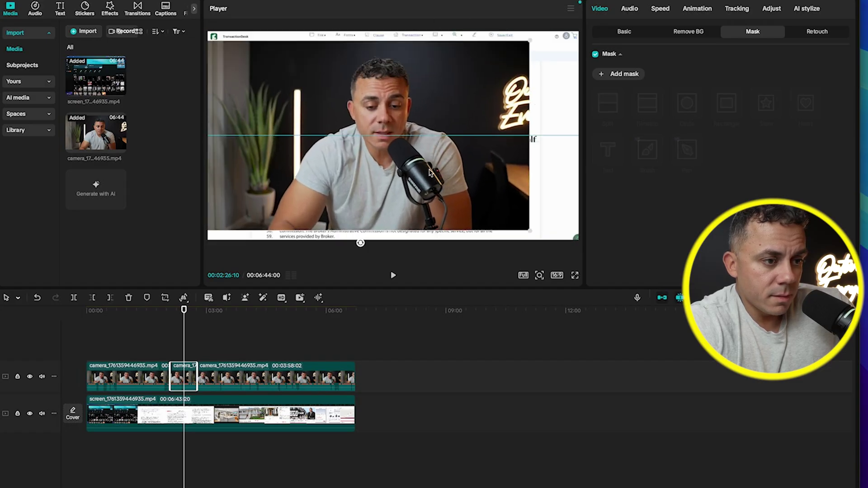
left_click_drag(423, 160, 445, 160)
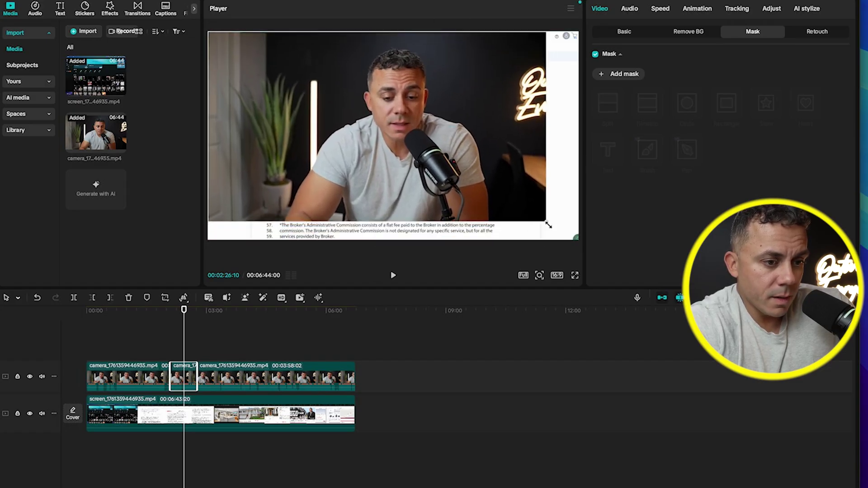
left_click_drag(549, 225, 577, 241)
left_click_drag(478, 172, 497, 186)
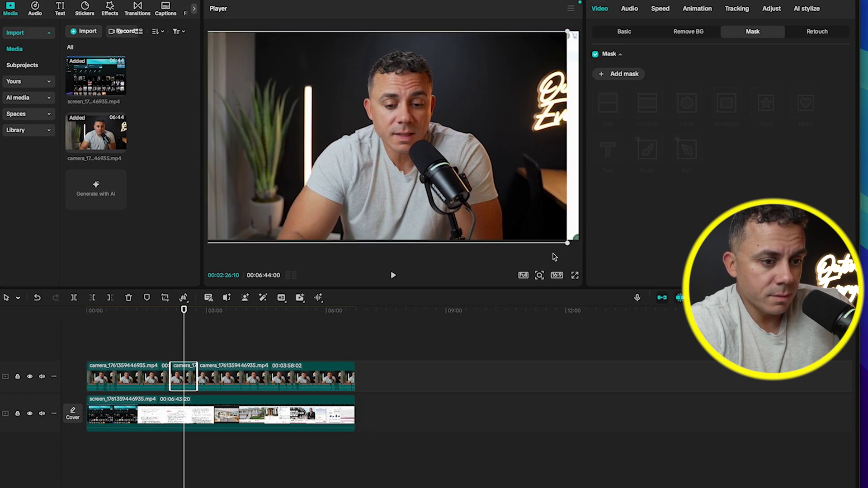
left_click_drag(186, 311, 165, 312)
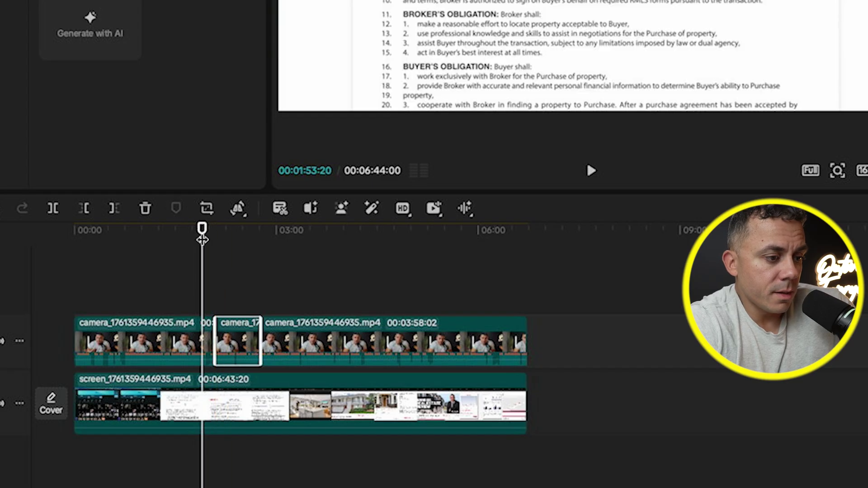
Add a Pull In II transition at the 2:05 cut into the camera clip
left_click_drag(203, 235, 226, 228)
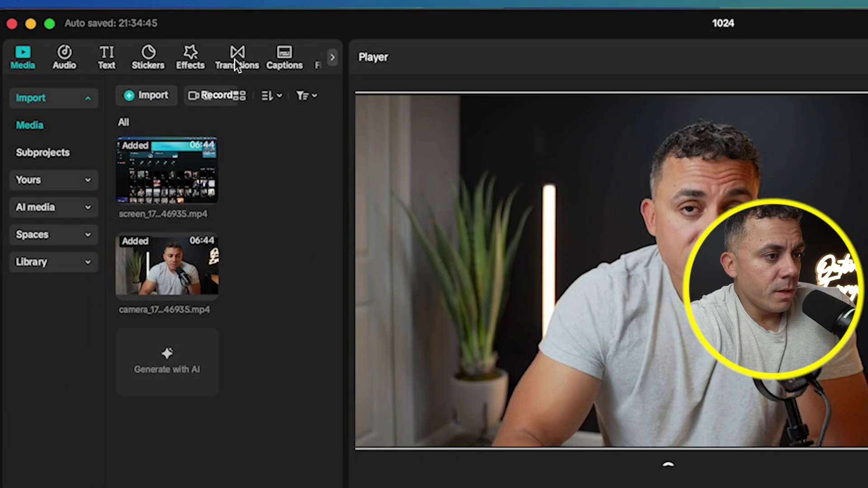
left_click(237, 56)
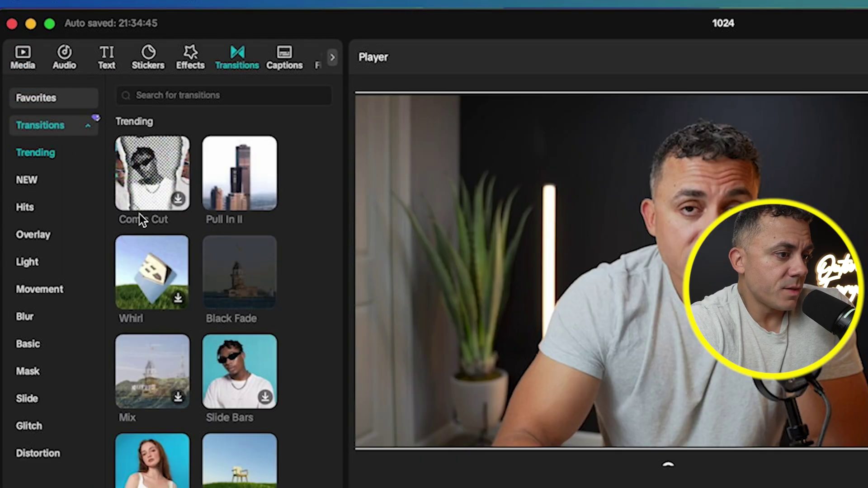
left_click(250, 172)
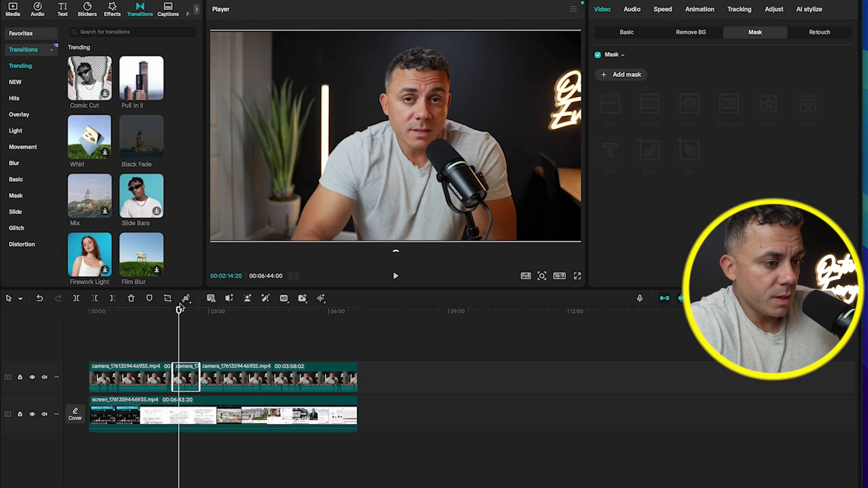
left_click_drag(178, 311, 171, 312)
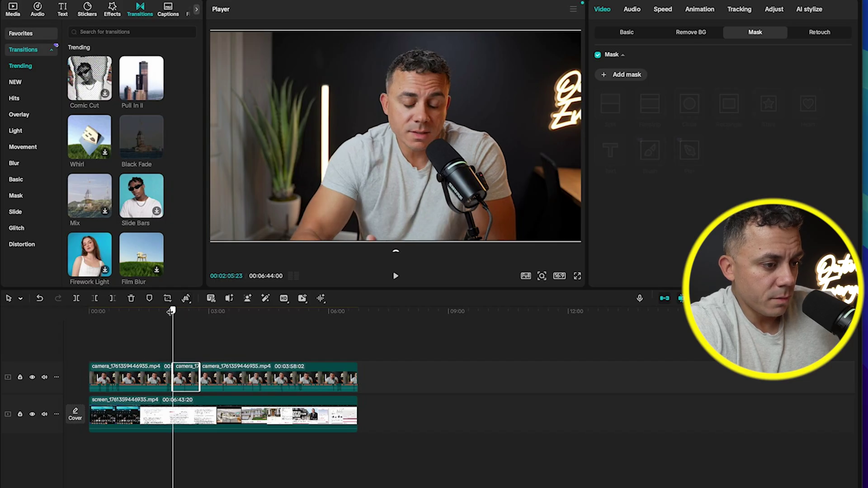
left_click_drag(141, 78, 173, 377)
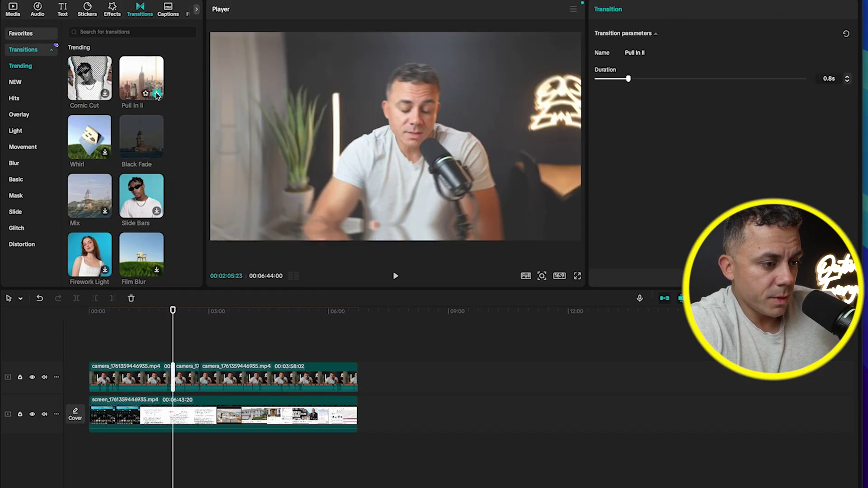
left_click(163, 312)
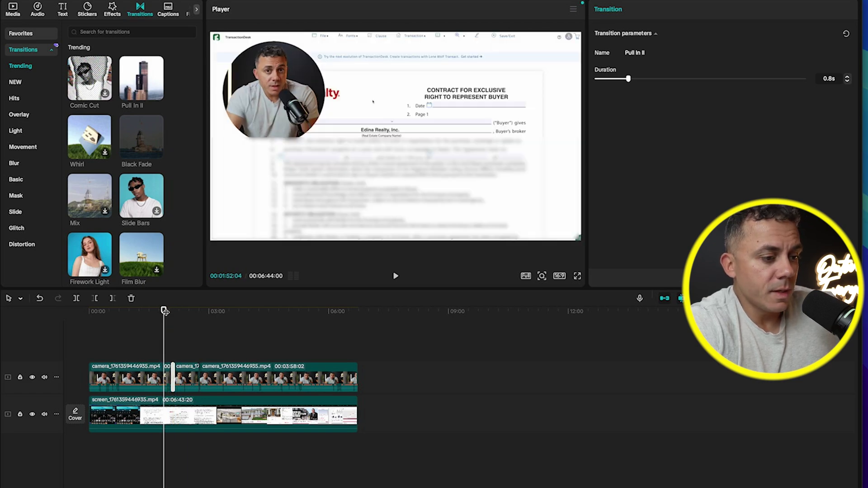
Search 'pu' in Transitions, add Pull Out at the 2:45 cut, and play back from 1:58
left_click_drag(163, 313, 199, 312)
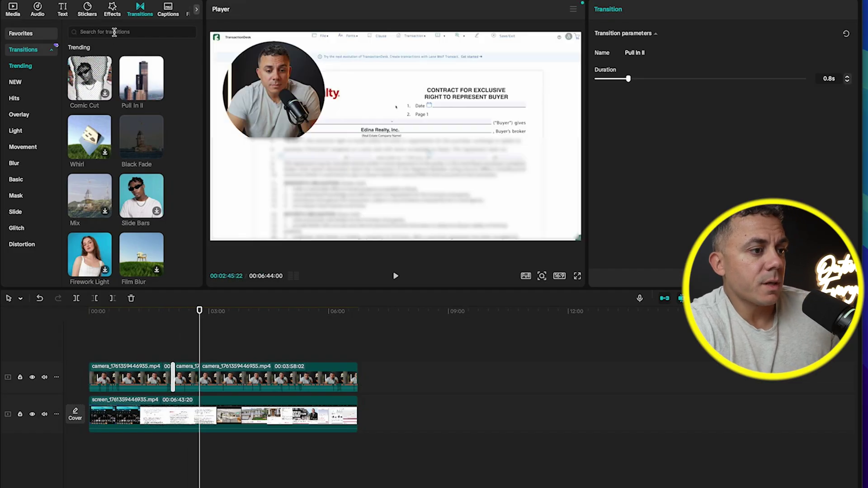
left_click(114, 32)
type("pull out")
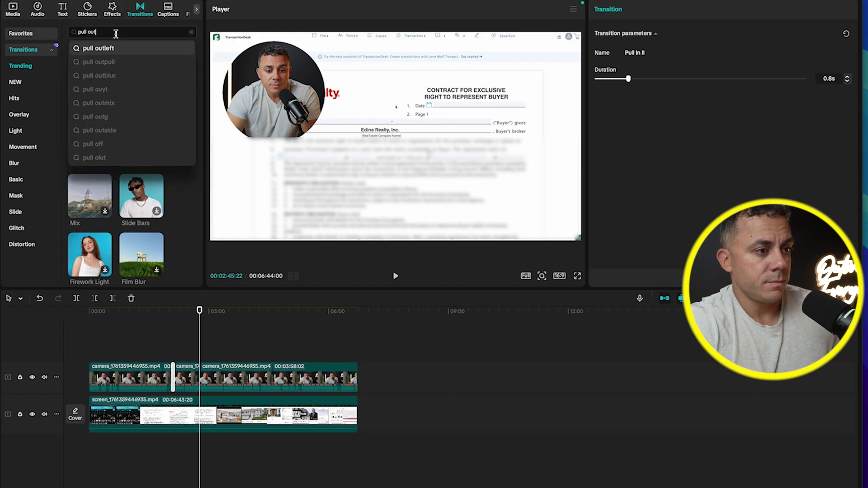
key("Return")
mouse_move(94, 76)
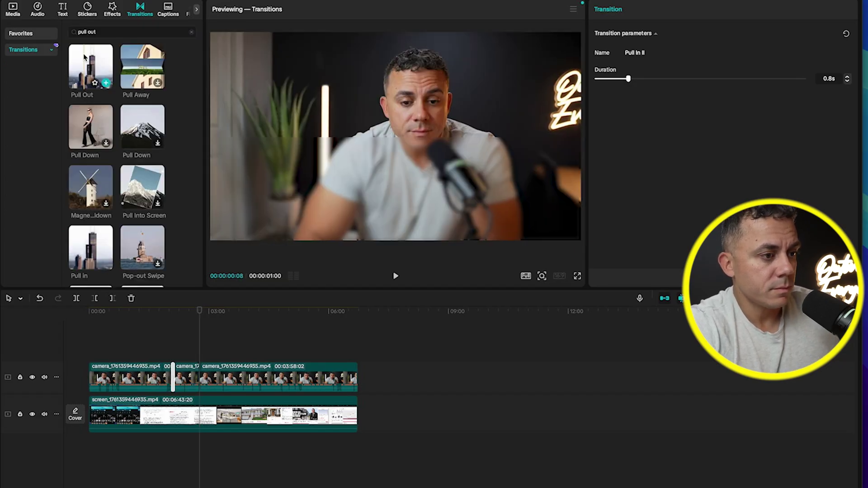
left_click(105, 82)
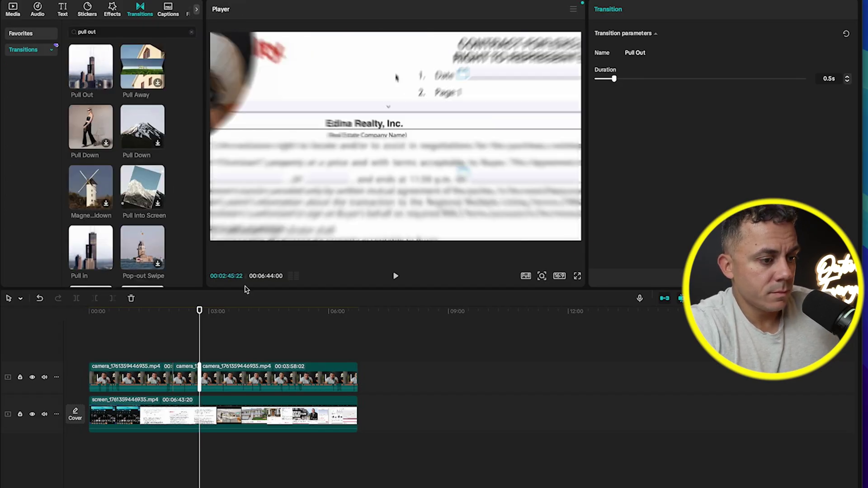
left_click_drag(204, 312, 167, 312)
key("space")
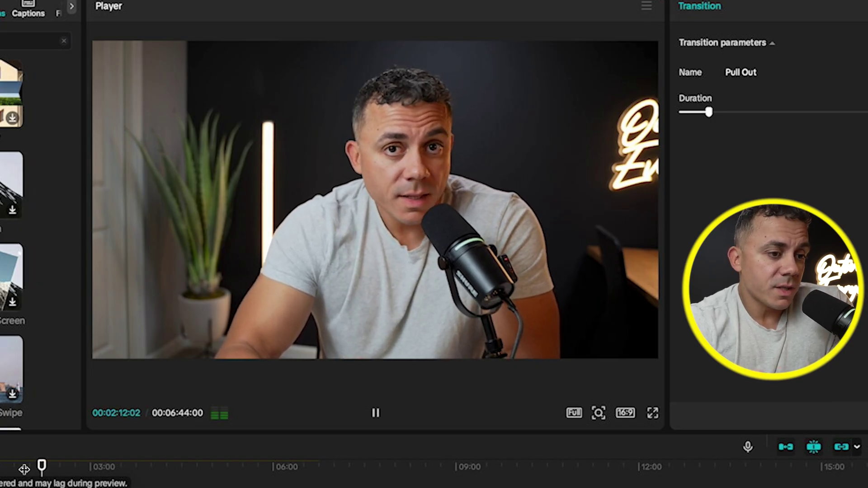
left_click(54, 468)
left_click_drag(54, 468, 68, 466)
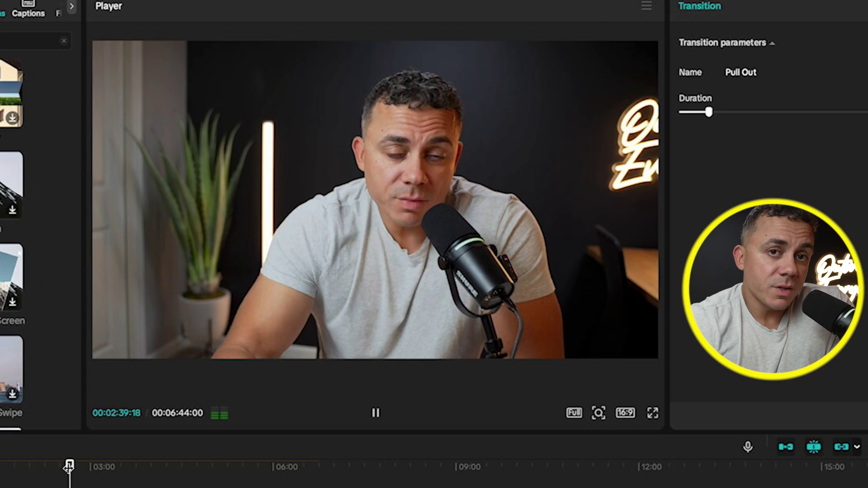